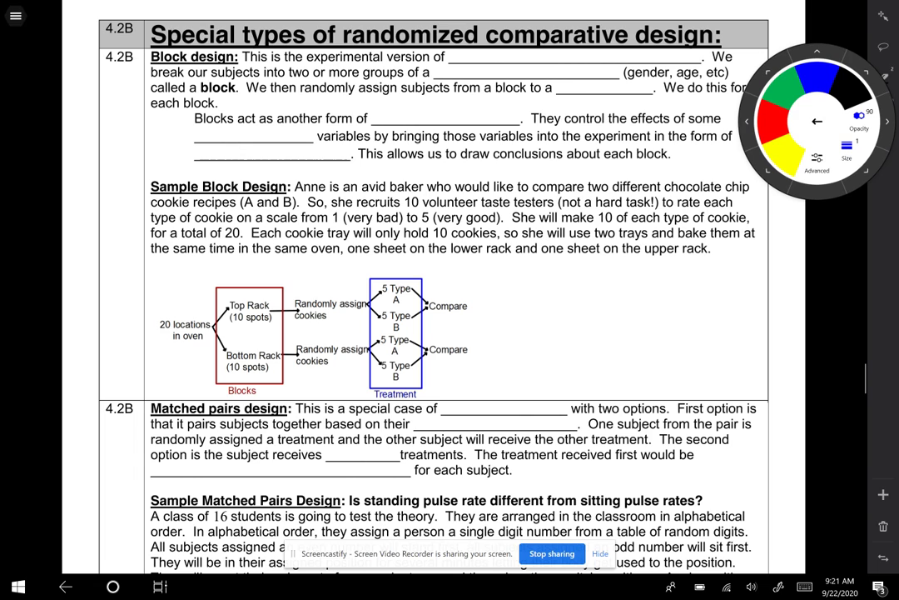
# - Handwrite 'stratified random sample', 'similar characteristic' and 'treatment' in blue in the experimental version, groups and block blanks
pyautogui.moveTo(456, 51)
pyautogui.mouseDown()
pyautogui.moveTo(449, 62)
pyautogui.moveTo(514, 62)
pyautogui.moveTo(525, 48)
pyautogui.moveTo(565, 62)
pyautogui.moveTo(572, 48)
pyautogui.moveTo(599, 62)
pyautogui.moveTo(668, 62)
pyautogui.mouseUp()
pyautogui.click(506, 50)
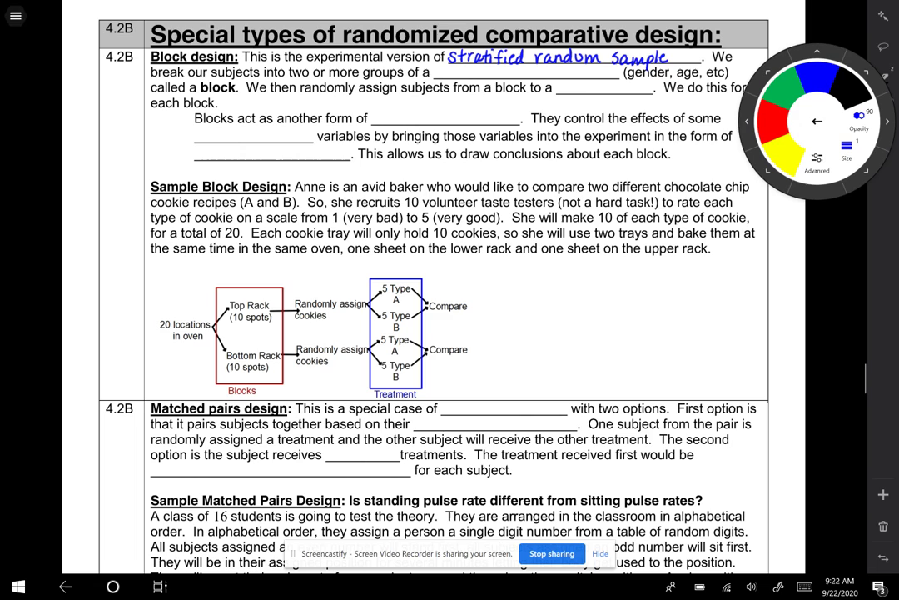
pyautogui.moveTo(441, 68)
pyautogui.mouseDown()
pyautogui.moveTo(435, 76)
pyautogui.moveTo(461, 77)
pyautogui.mouseUp()
pyautogui.click(446, 66)
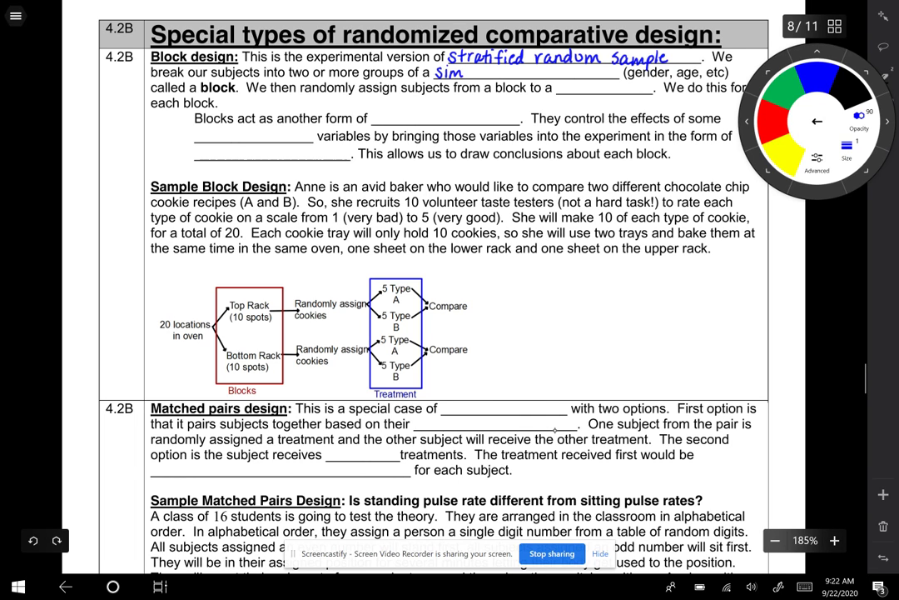
pyautogui.moveTo(465, 70); pyautogui.dragTo(568, 76)
pyautogui.moveTo(577, 73)
pyautogui.mouseDown()
pyautogui.moveTo(584, 75)
pyautogui.moveTo(567, 71)
pyautogui.moveTo(604, 78)
pyautogui.mouseUp()
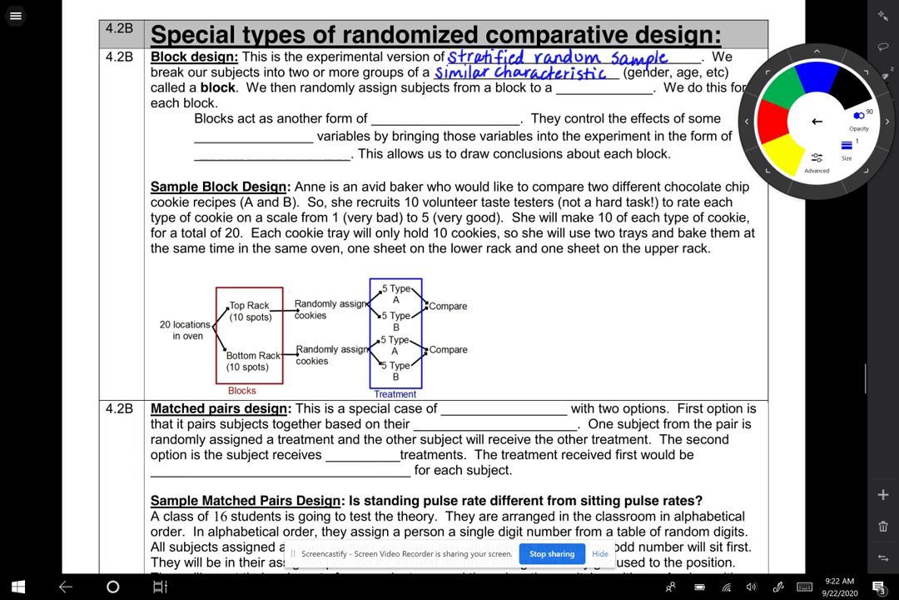
pyautogui.moveTo(562, 83)
pyautogui.mouseDown()
pyautogui.moveTo(575, 91)
pyautogui.moveTo(639, 86)
pyautogui.mouseUp()
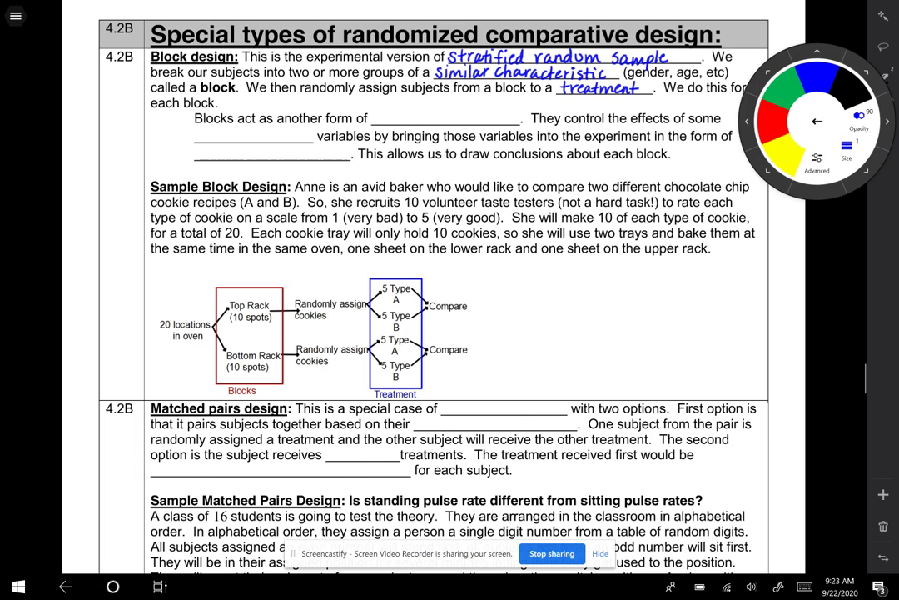
# - Write 'Control' in the another-form blank, 'lurking' before variables, and 'blocks' in the form-of blank
pyautogui.moveTo(392, 111)
pyautogui.mouseDown()
pyautogui.moveTo(381, 118)
pyautogui.moveTo(388, 124)
pyautogui.moveTo(413, 108)
pyautogui.moveTo(417, 123)
pyautogui.mouseUp()
pyautogui.moveTo(413, 114); pyautogui.dragTo(425, 115)
pyautogui.moveTo(429, 116); pyautogui.dragTo(434, 123)
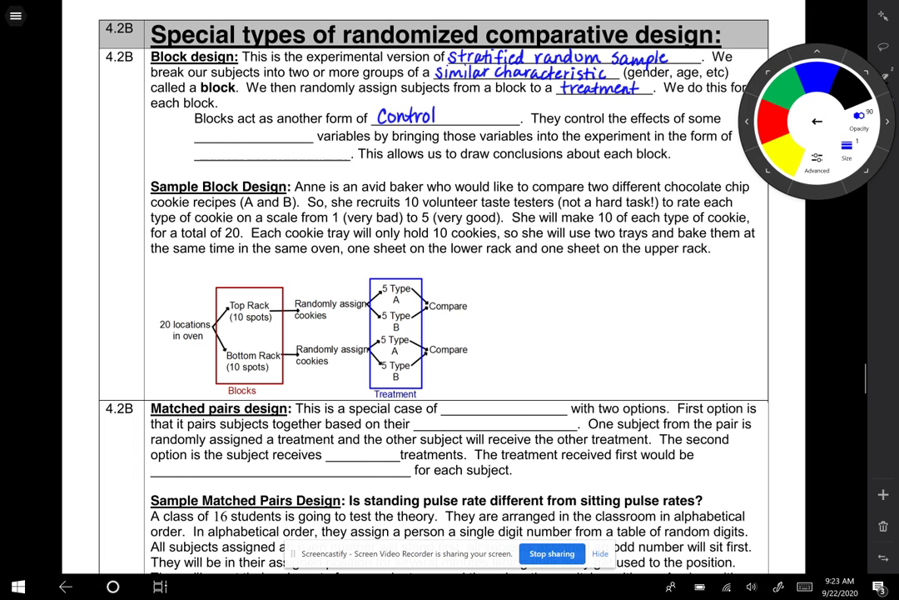
pyautogui.moveTo(201, 126)
pyautogui.mouseDown()
pyautogui.moveTo(201, 140)
pyautogui.moveTo(219, 131)
pyautogui.mouseUp()
pyautogui.moveTo(224, 125)
pyautogui.mouseDown()
pyautogui.moveTo(224, 140)
pyautogui.moveTo(246, 140)
pyautogui.moveTo(248, 152)
pyautogui.moveTo(208, 160)
pyautogui.moveTo(226, 161)
pyautogui.mouseUp()
pyautogui.moveTo(233, 147)
pyautogui.mouseDown()
pyautogui.moveTo(233, 161)
pyautogui.moveTo(242, 159)
pyautogui.mouseUp()
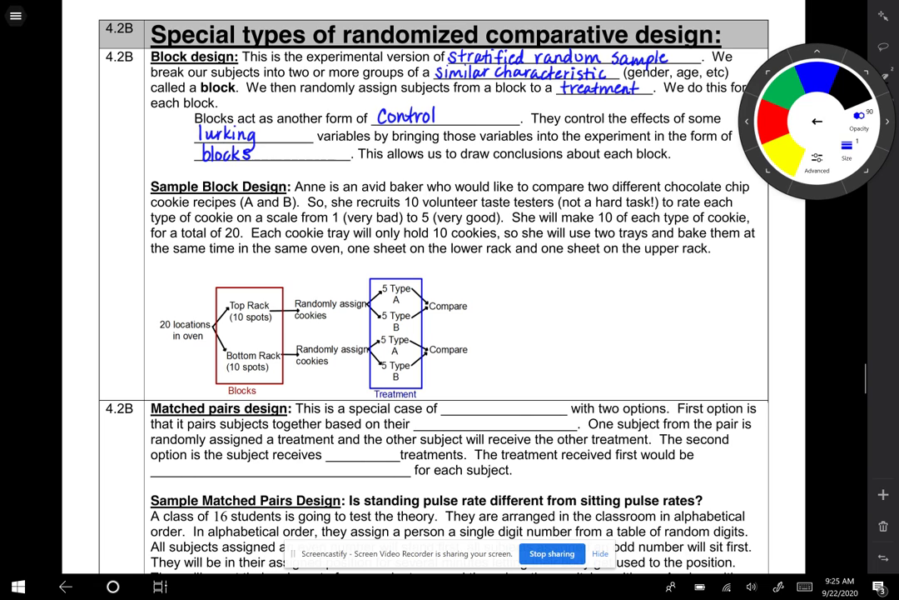
# - Circle the Randomly assign cookies step in blue and write 'need to explain!' below the diagram
pyautogui.moveTo(292, 283)
pyautogui.mouseDown()
pyautogui.moveTo(293, 360)
pyautogui.moveTo(333, 380)
pyautogui.moveTo(365, 354)
pyautogui.moveTo(363, 291)
pyautogui.moveTo(337, 265)
pyautogui.moveTo(302, 274)
pyautogui.moveTo(293, 287)
pyautogui.mouseUp()
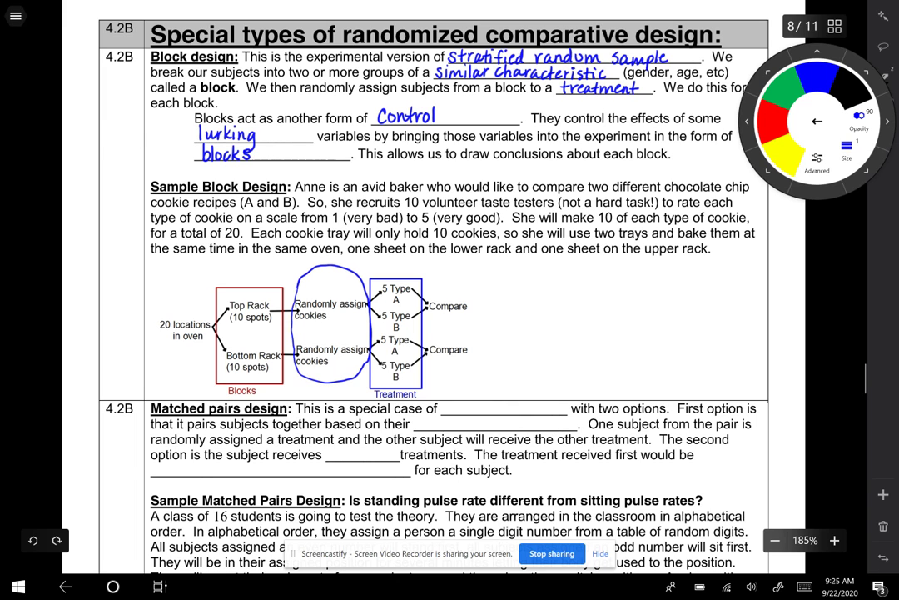
pyautogui.scroll(-3, 433, 250)
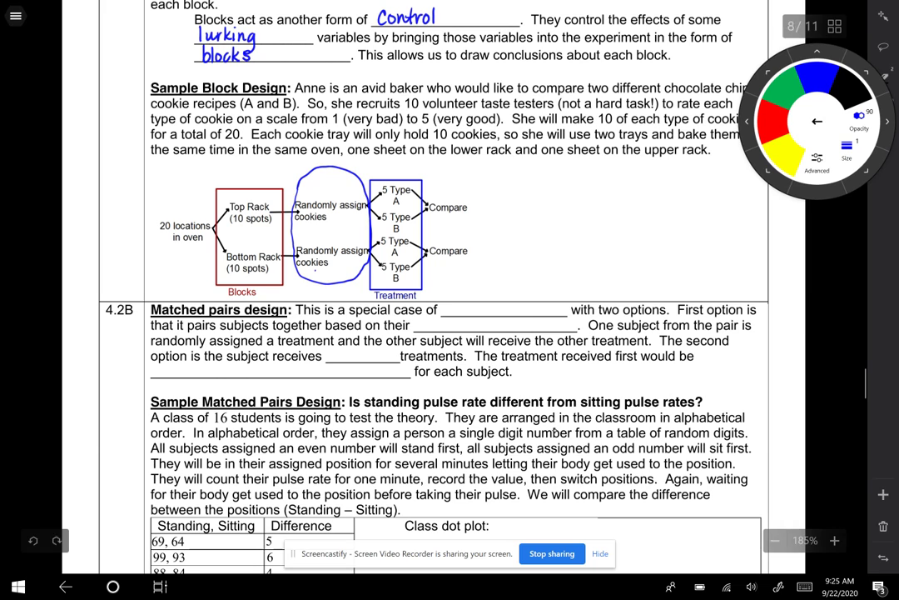
pyautogui.moveTo(287, 289); pyautogui.dragTo(321, 285)
pyautogui.moveTo(323, 288)
pyautogui.mouseDown()
pyautogui.moveTo(296, 299)
pyautogui.moveTo(342, 302)
pyautogui.mouseUp()
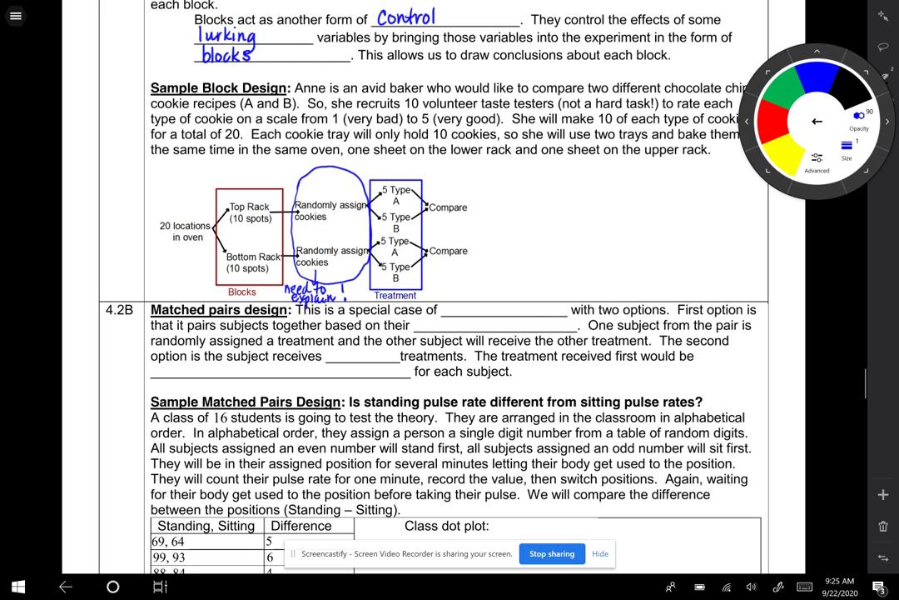
# - Write the question 'Did one person get cookies from the top' beside the cookie diagram
pyautogui.moveTo(497, 163)
pyautogui.mouseDown()
pyautogui.moveTo(527, 179)
pyautogui.moveTo(553, 167)
pyautogui.moveTo(567, 182)
pyautogui.moveTo(590, 171)
pyautogui.mouseUp()
pyautogui.click(517, 170)
pyautogui.moveTo(596, 171)
pyautogui.mouseDown()
pyautogui.moveTo(632, 169)
pyautogui.moveTo(631, 176)
pyautogui.moveTo(652, 164)
pyautogui.moveTo(665, 176)
pyautogui.moveTo(710, 175)
pyautogui.mouseUp()
pyautogui.moveTo(514, 184)
pyautogui.mouseDown()
pyautogui.moveTo(510, 195)
pyautogui.moveTo(558, 188)
pyautogui.moveTo(602, 204)
pyautogui.moveTo(620, 187)
pyautogui.mouseUp()
# - Add a question mark after 'from the top' and write 'How do you assign cookies' below it
pyautogui.click(620, 191)
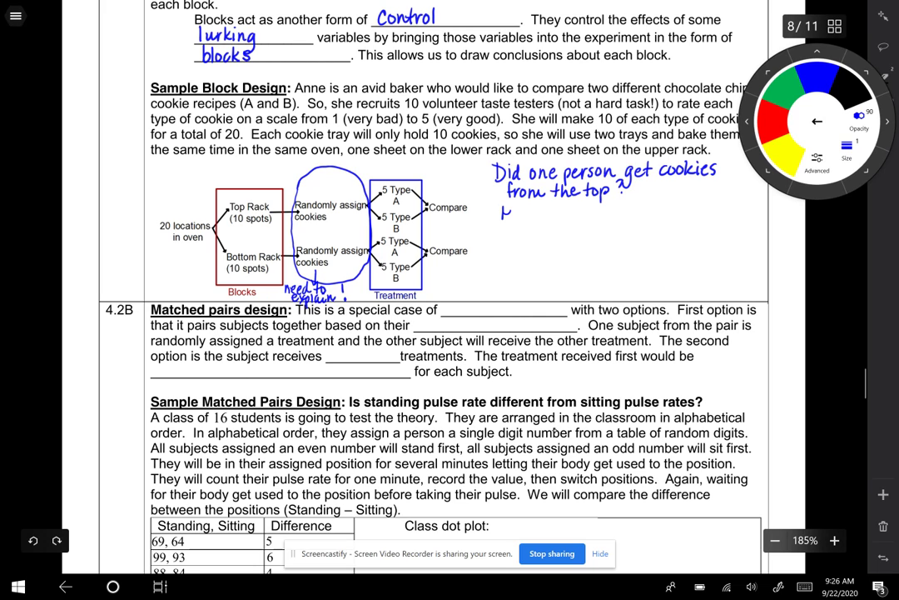
pyautogui.moveTo(503, 206); pyautogui.dragTo(503, 220)
pyautogui.moveTo(503, 213); pyautogui.dragTo(512, 212)
pyautogui.moveTo(512, 206); pyautogui.dragTo(513, 220)
pyautogui.moveTo(522, 211)
pyautogui.mouseDown()
pyautogui.moveTo(521, 218)
pyautogui.moveTo(567, 210)
pyautogui.mouseUp()
pyautogui.moveTo(573, 208)
pyautogui.mouseDown()
pyautogui.moveTo(580, 233)
pyautogui.moveTo(590, 213)
pyautogui.mouseUp()
pyautogui.moveTo(595, 211); pyautogui.dragTo(624, 216)
pyautogui.moveTo(631, 207); pyautogui.dragTo(634, 216)
pyautogui.moveTo(643, 210); pyautogui.dragTo(654, 230)
pyautogui.moveTo(659, 210); pyautogui.dragTo(686, 209)
pyautogui.moveTo(695, 208); pyautogui.dragTo(723, 214)
pyautogui.moveTo(727, 211); pyautogui.dragTo(735, 214)
pyautogui.moveTo(725, 201); pyautogui.dragTo(725, 202)
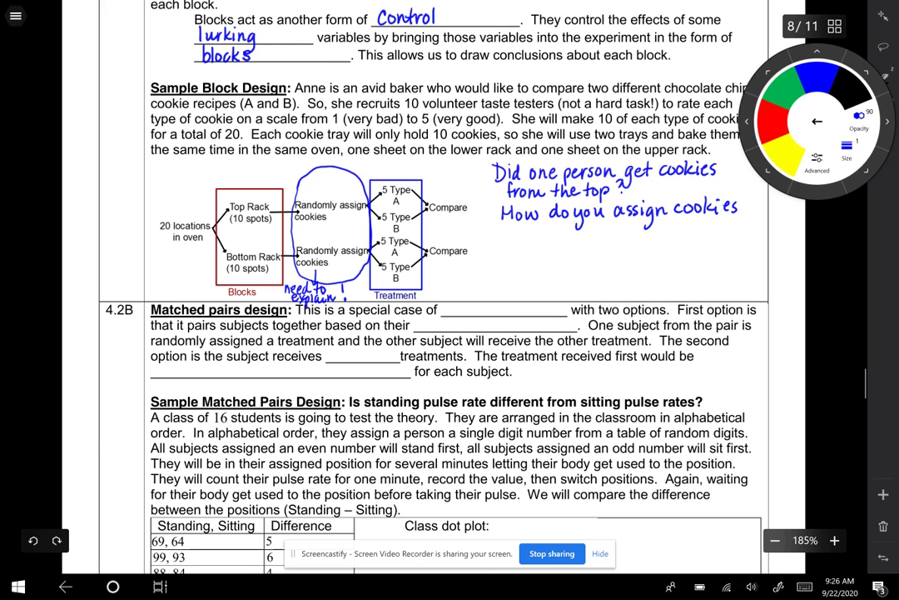
# - Finish the note with 'to the person?' and 'EXPLAIN!' underneath
pyautogui.moveTo(517, 223)
pyautogui.mouseDown()
pyautogui.moveTo(517, 236)
pyautogui.moveTo(522, 226)
pyautogui.mouseUp()
pyautogui.moveTo(528, 229); pyautogui.dragTo(539, 237)
pyautogui.moveTo(548, 222)
pyautogui.mouseDown()
pyautogui.moveTo(577, 242)
pyautogui.moveTo(602, 226)
pyautogui.mouseUp()
pyautogui.moveTo(606, 225)
pyautogui.mouseDown()
pyautogui.moveTo(603, 236)
pyautogui.moveTo(632, 231)
pyautogui.mouseUp()
pyautogui.moveTo(633, 235); pyautogui.dragTo(633, 236)
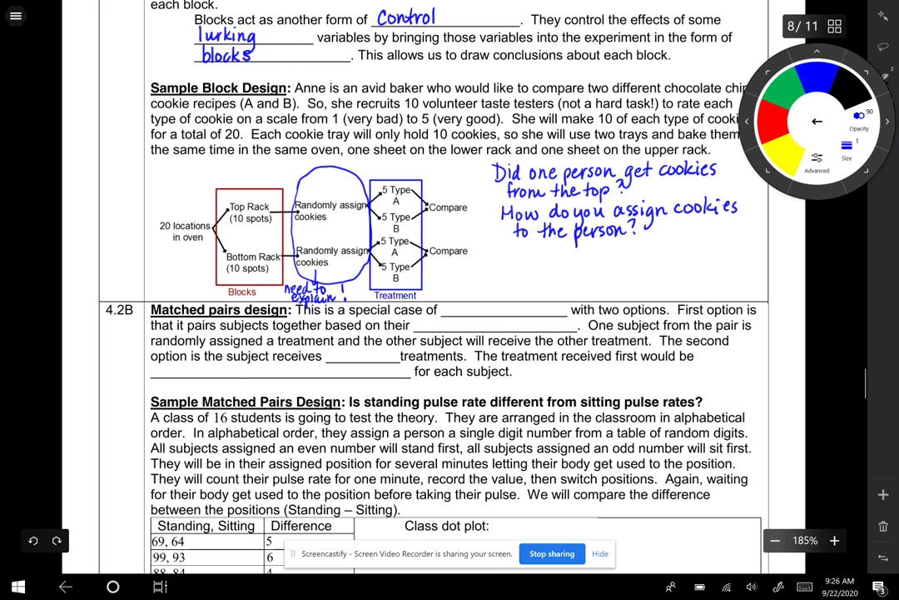
pyautogui.moveTo(539, 251)
pyautogui.mouseDown()
pyautogui.moveTo(539, 273)
pyautogui.moveTo(549, 252)
pyautogui.mouseUp()
pyautogui.moveTo(538, 261); pyautogui.dragTo(546, 261)
pyautogui.moveTo(538, 273); pyautogui.dragTo(561, 273)
pyautogui.moveTo(560, 261)
pyautogui.mouseDown()
pyautogui.moveTo(550, 273)
pyautogui.moveTo(581, 264)
pyautogui.mouseUp()
pyautogui.moveTo(594, 254)
pyautogui.mouseDown()
pyautogui.moveTo(606, 272)
pyautogui.moveTo(637, 269)
pyautogui.mouseUp()
pyautogui.moveTo(638, 270)
pyautogui.mouseDown()
pyautogui.moveTo(638, 250)
pyautogui.moveTo(647, 267)
pyautogui.mouseUp()
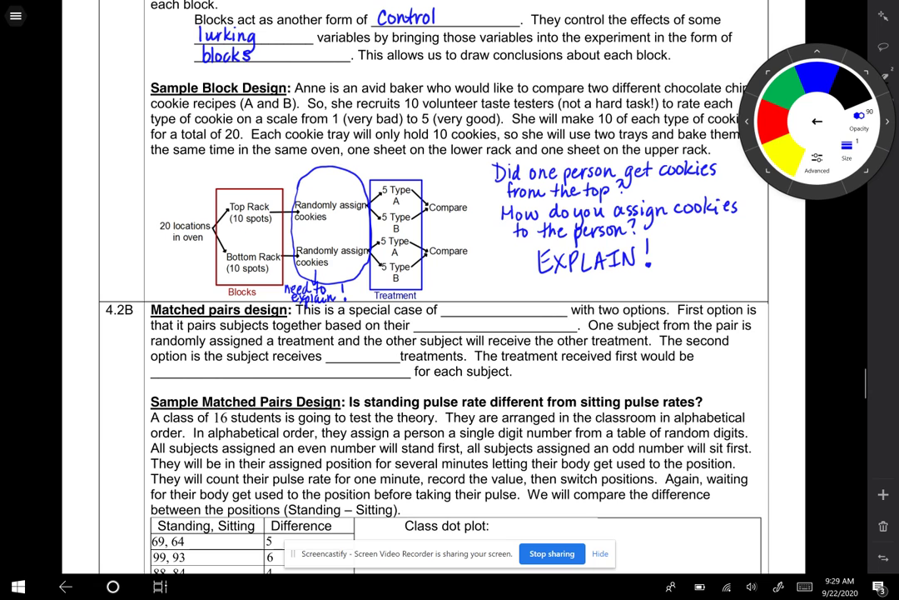
# - Handwrite 'block design' in blue in the blank after 'special case of'
pyautogui.scroll(-5, 433, 299)
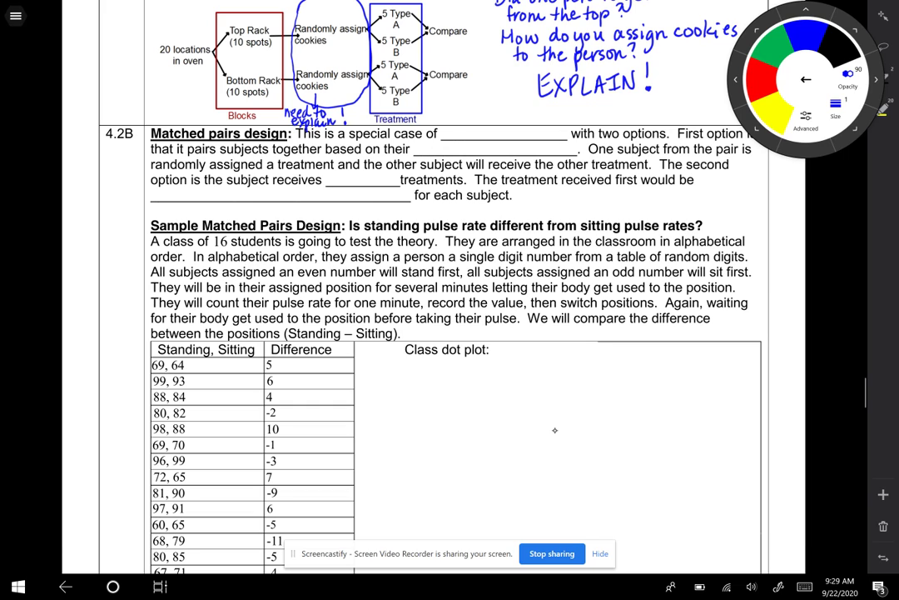
pyautogui.moveTo(448, 128); pyautogui.dragTo(458, 141)
pyautogui.moveTo(465, 135); pyautogui.dragTo(483, 140)
pyautogui.moveTo(492, 131)
pyautogui.mouseDown()
pyautogui.moveTo(491, 140)
pyautogui.moveTo(502, 124)
pyautogui.moveTo(526, 152)
pyautogui.moveTo(550, 139)
pyautogui.mouseUp()
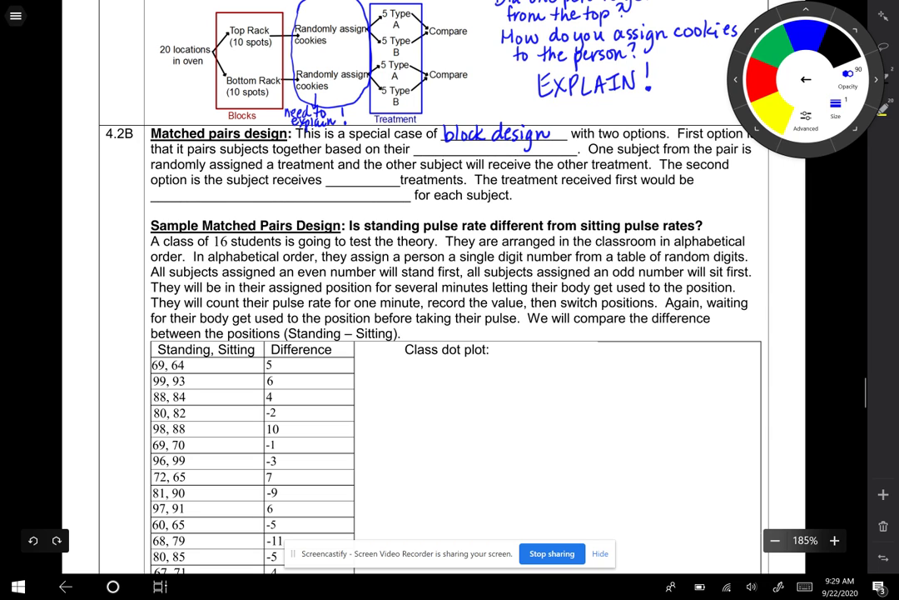
# - Write 'Similarities' in the blank after 'based on their'
pyautogui.scroll(1, 449, 291)
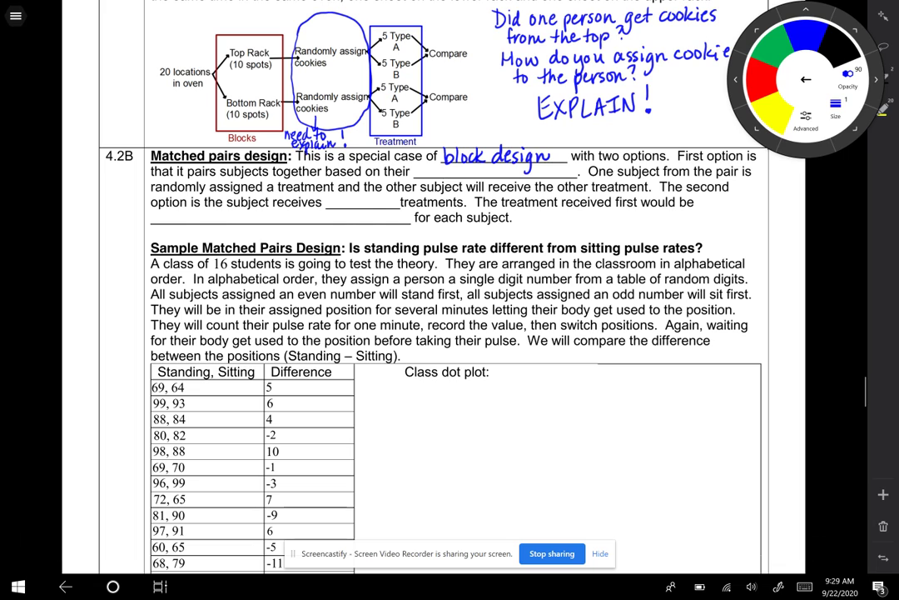
pyautogui.moveTo(423, 166); pyautogui.dragTo(415, 176)
pyautogui.moveTo(426, 170); pyautogui.dragTo(445, 177)
pyautogui.moveTo(448, 171); pyautogui.dragTo(473, 171)
pyautogui.moveTo(474, 172); pyautogui.dragTo(499, 177)
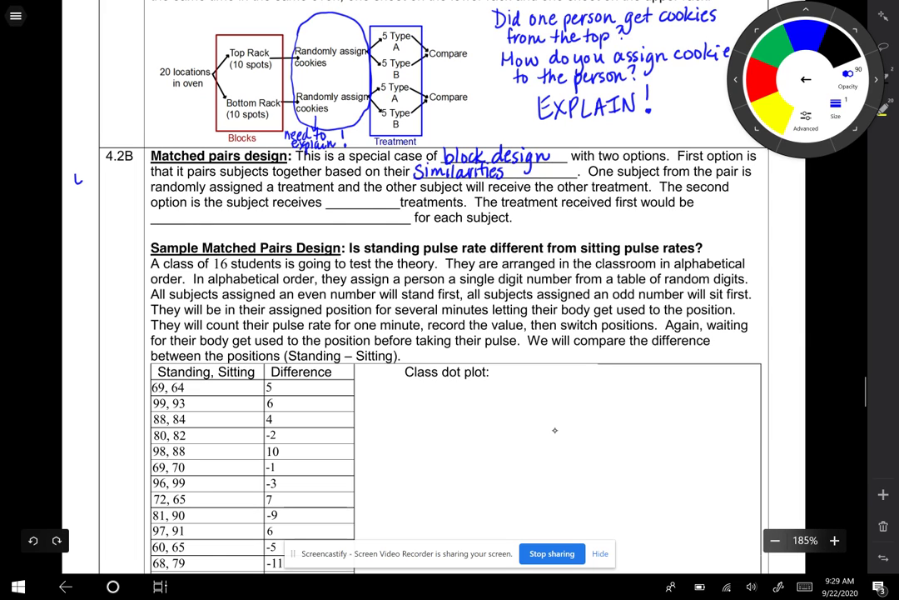
# - Label a margin example 'Ex' with subject A 45yrs, F, 120lbs and subject B 44yrs
pyautogui.moveTo(81, 175); pyautogui.dragTo(86, 182)
pyautogui.moveTo(87, 175)
pyautogui.mouseDown()
pyautogui.moveTo(86, 200)
pyautogui.moveTo(130, 196)
pyautogui.mouseUp()
pyautogui.moveTo(70, 204)
pyautogui.mouseDown()
pyautogui.moveTo(83, 215)
pyautogui.moveTo(89, 205)
pyautogui.mouseUp()
pyautogui.moveTo(93, 204)
pyautogui.mouseDown()
pyautogui.moveTo(77, 228)
pyautogui.moveTo(84, 217)
pyautogui.mouseUp()
pyautogui.moveTo(78, 222)
pyautogui.mouseDown()
pyautogui.moveTo(71, 239)
pyautogui.moveTo(98, 236)
pyautogui.mouseUp()
pyautogui.moveTo(125, 201)
pyautogui.mouseDown()
pyautogui.moveTo(144, 209)
pyautogui.moveTo(152, 193)
pyautogui.moveTo(126, 227)
pyautogui.moveTo(146, 227)
pyautogui.mouseUp()
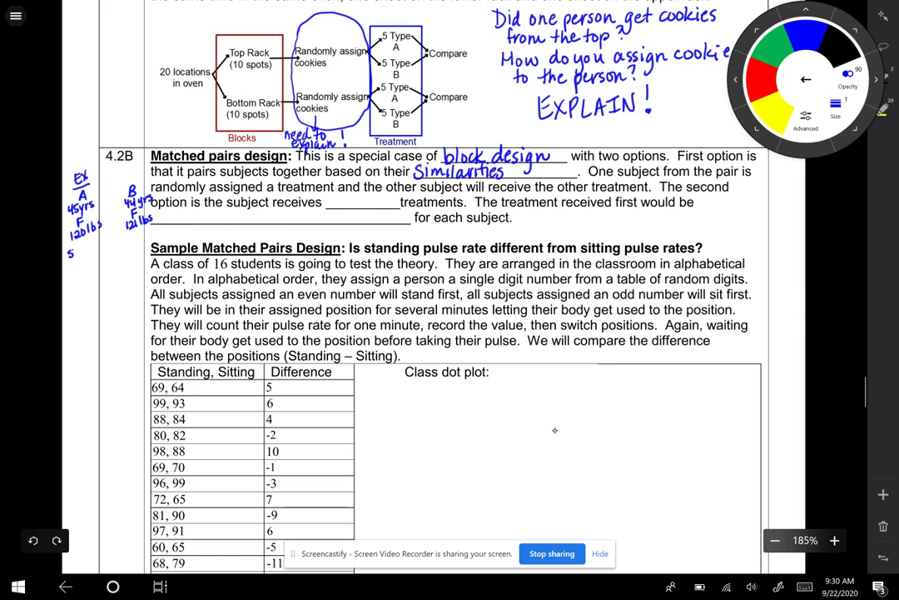
# - Note the sugar free cookie for subject A and the sugar cookie for subject B
pyautogui.moveTo(68, 246)
pyautogui.mouseDown()
pyautogui.moveTo(98, 242)
pyautogui.moveTo(73, 268)
pyautogui.moveTo(101, 254)
pyautogui.moveTo(77, 277)
pyautogui.moveTo(85, 276)
pyautogui.mouseUp()
pyautogui.moveTo(92, 268); pyautogui.dragTo(97, 277)
pyautogui.moveTo(104, 266)
pyautogui.mouseDown()
pyautogui.moveTo(103, 276)
pyautogui.moveTo(114, 262)
pyautogui.moveTo(107, 257)
pyautogui.moveTo(136, 231)
pyautogui.moveTo(137, 242)
pyautogui.moveTo(152, 229)
pyautogui.moveTo(130, 247)
pyautogui.moveTo(155, 239)
pyautogui.mouseUp()
pyautogui.scroll(-1, 449, 333)
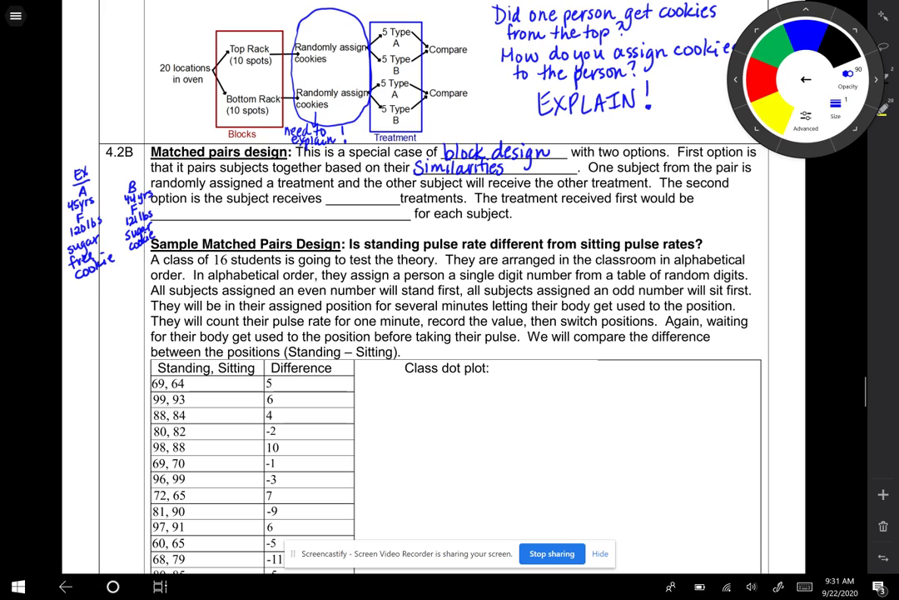
# - Write 'two' in the treatments blank, draw a wavy divider, and start a second subject A example
pyautogui.moveTo(328, 194)
pyautogui.mouseDown()
pyautogui.moveTo(375, 199)
pyautogui.moveTo(354, 200)
pyautogui.mouseUp()
pyautogui.moveTo(64, 285); pyautogui.dragTo(146, 279)
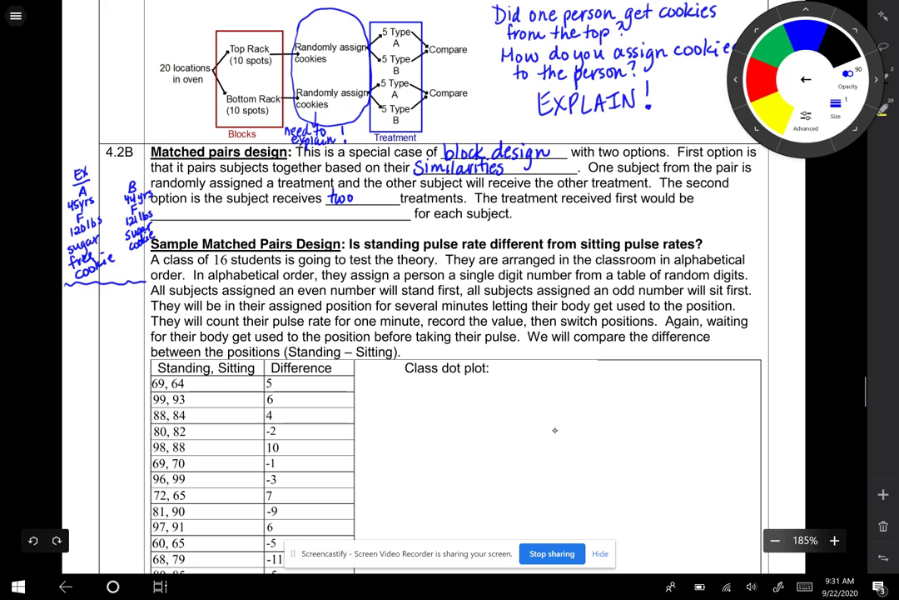
pyautogui.moveTo(75, 308)
pyautogui.mouseDown()
pyautogui.moveTo(78, 295)
pyautogui.moveTo(82, 308)
pyautogui.mouseUp()
pyautogui.moveTo(76, 303); pyautogui.dragTo(81, 303)
# - Note A gets the sugar cookie on Day 1 and SF on Day 3, then begin 'randomly' on the last blank
pyautogui.moveTo(71, 310)
pyautogui.mouseDown()
pyautogui.moveTo(67, 319)
pyautogui.moveTo(79, 313)
pyautogui.moveTo(81, 325)
pyautogui.moveTo(99, 320)
pyautogui.mouseUp()
pyautogui.moveTo(74, 324); pyautogui.dragTo(88, 329)
pyautogui.moveTo(90, 321)
pyautogui.mouseDown()
pyautogui.moveTo(90, 330)
pyautogui.moveTo(100, 324)
pyautogui.moveTo(70, 341)
pyautogui.moveTo(77, 336)
pyautogui.moveTo(82, 348)
pyautogui.mouseUp()
pyautogui.moveTo(89, 330); pyautogui.dragTo(88, 341)
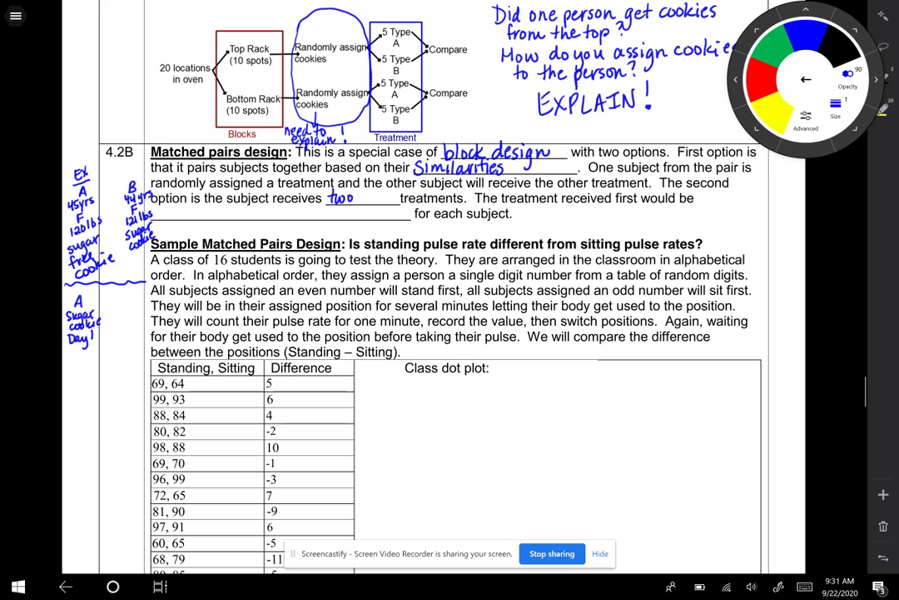
pyautogui.moveTo(126, 305)
pyautogui.mouseDown()
pyautogui.moveTo(135, 304)
pyautogui.moveTo(120, 316)
pyautogui.moveTo(129, 317)
pyautogui.moveTo(125, 330)
pyautogui.moveTo(148, 321)
pyautogui.moveTo(125, 341)
pyautogui.moveTo(142, 336)
pyautogui.mouseUp()
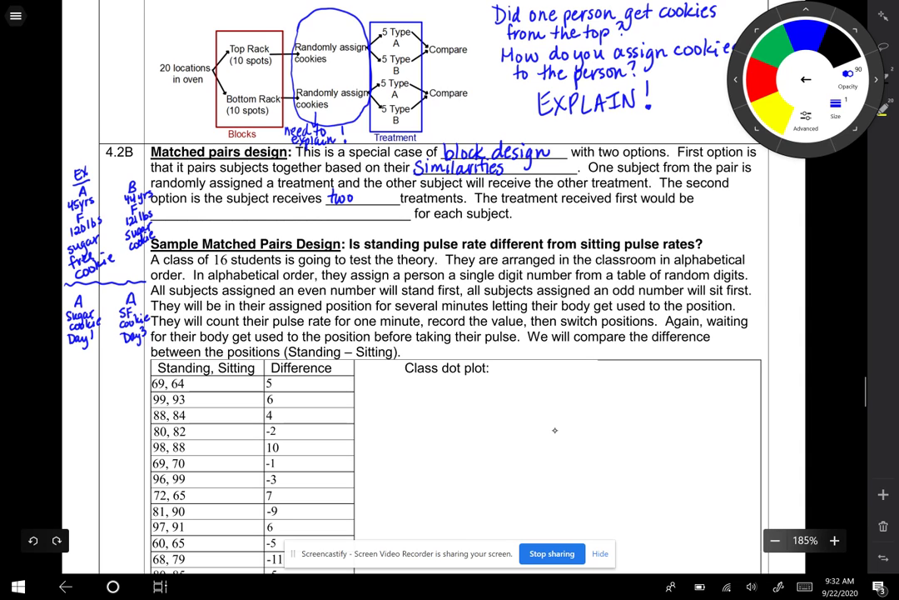
pyautogui.moveTo(175, 218)
pyautogui.mouseDown()
pyautogui.moveTo(213, 208)
pyautogui.moveTo(240, 228)
pyautogui.mouseUp()
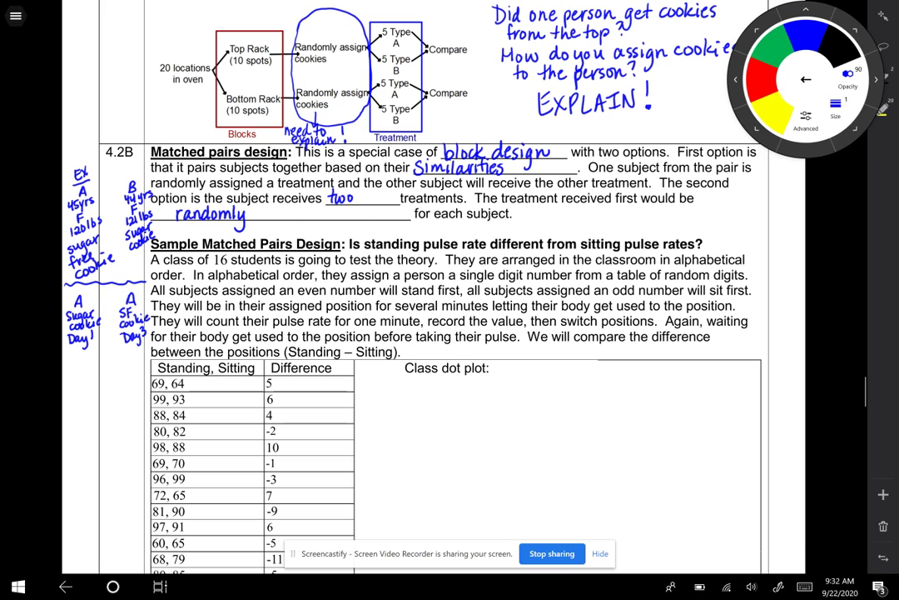
# - Complete 'randomly assigned' in blue on the final 4.2B blank
pyautogui.moveTo(258, 209)
pyautogui.mouseDown()
pyautogui.moveTo(257, 218)
pyautogui.moveTo(290, 223)
pyautogui.moveTo(319, 219)
pyautogui.mouseUp()
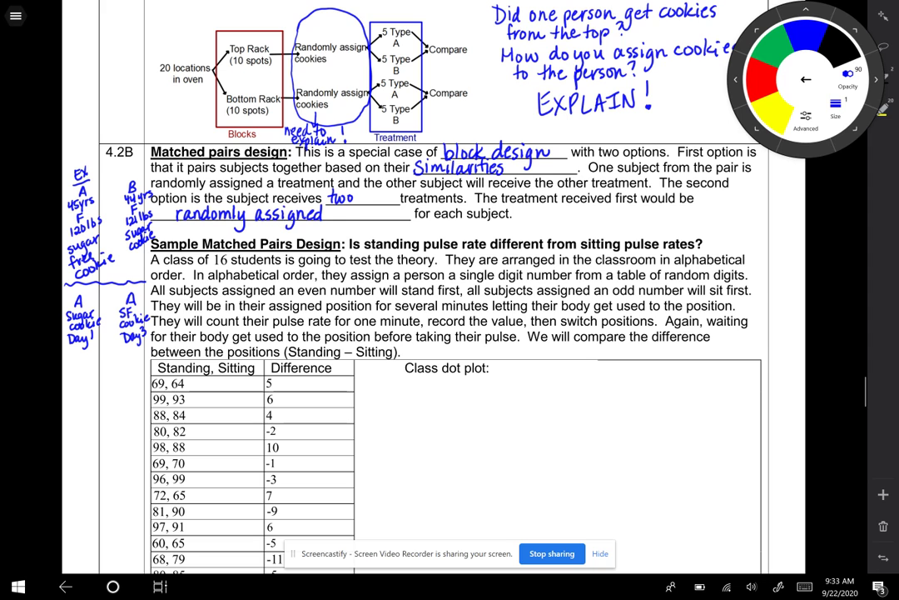
# - Scroll down to show the full Standing/Sitting pulse table and the empty Class dot plot box
pyautogui.scroll(-5, 433, 299)
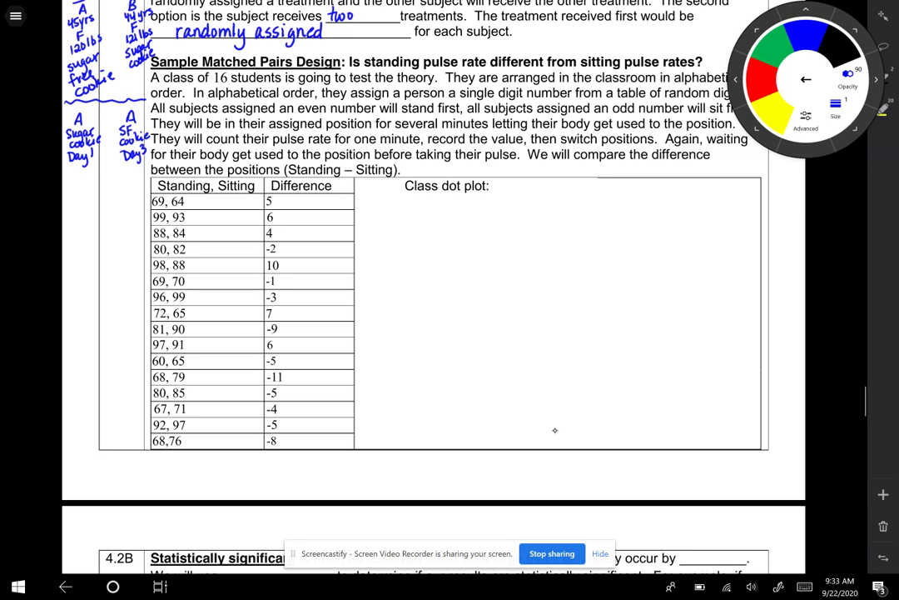
# - Draw a blue horizontal number line in the dot plot box with a zero tick and evenly spaced ticks
pyautogui.moveTo(381, 288); pyautogui.dragTo(715, 293)
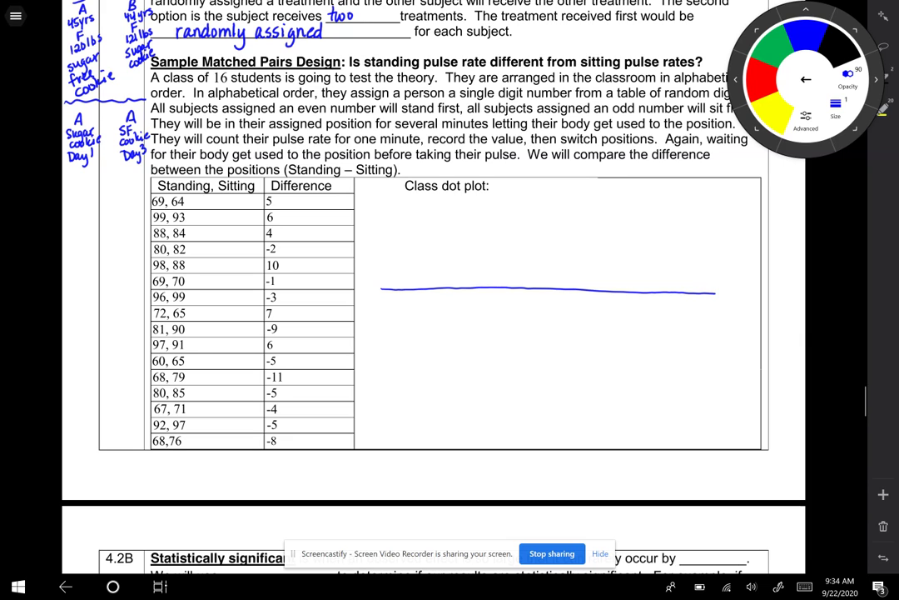
pyautogui.moveTo(546, 282)
pyautogui.mouseDown()
pyautogui.moveTo(544, 300)
pyautogui.moveTo(595, 293)
pyautogui.mouseUp()
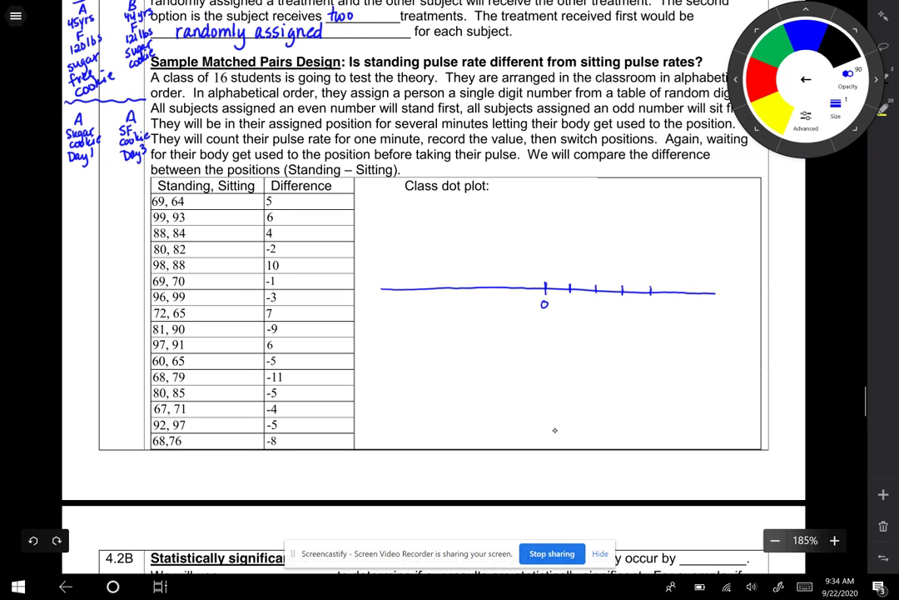
pyautogui.moveTo(676, 285); pyautogui.dragTo(676, 294)
pyautogui.moveTo(492, 284)
pyautogui.mouseDown()
pyautogui.moveTo(492, 292)
pyautogui.moveTo(380, 293)
pyautogui.mouseUp()
pyautogui.moveTo(700, 285); pyautogui.dragTo(700, 294)
# - Label the ticks from -10 to 10 in steps of 2
pyautogui.moveTo(568, 299)
pyautogui.mouseDown()
pyautogui.moveTo(596, 308)
pyautogui.moveTo(678, 301)
pyautogui.mouseUp()
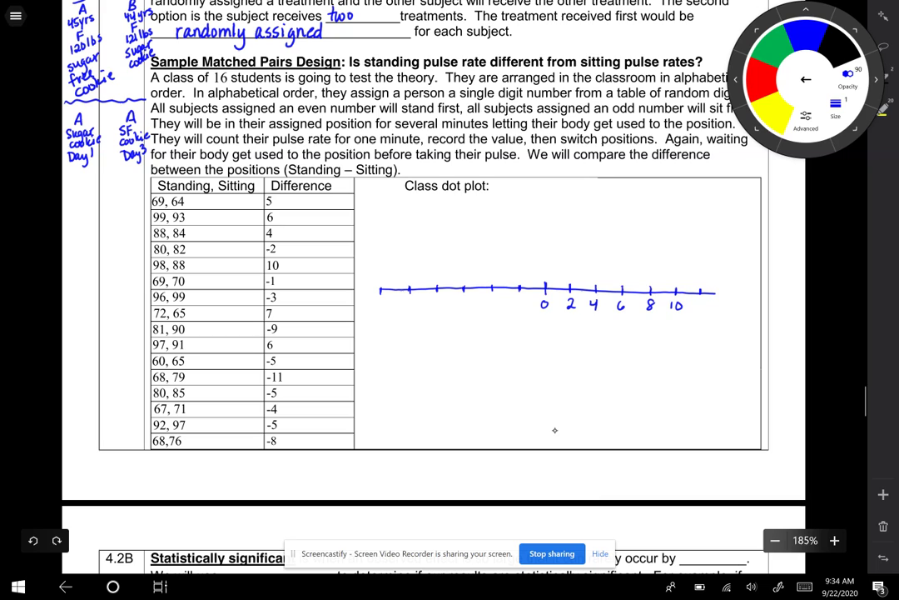
pyautogui.moveTo(519, 301)
pyautogui.mouseDown()
pyautogui.moveTo(526, 309)
pyautogui.moveTo(408, 310)
pyautogui.mouseUp()
pyautogui.moveTo(417, 301); pyautogui.dragTo(415, 301)
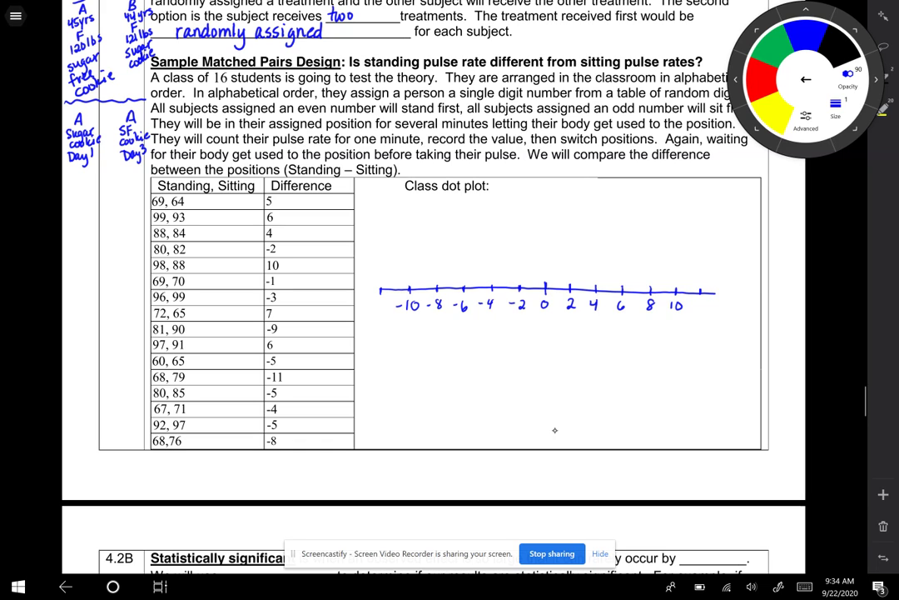
# - In red, place the first dot above the number line and write 'Differences in Pulse Rates' under the axis
pyautogui.click(762, 79)
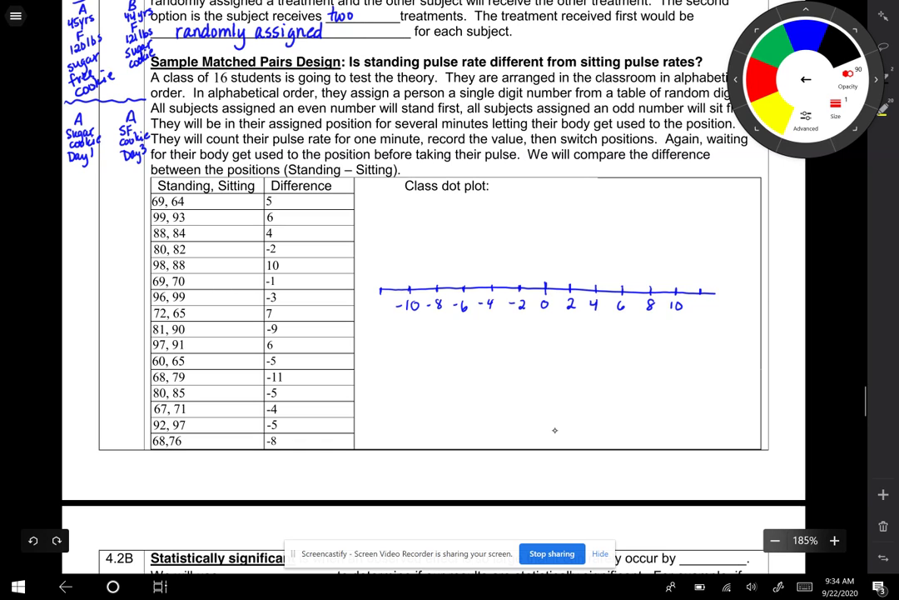
pyautogui.click(609, 281)
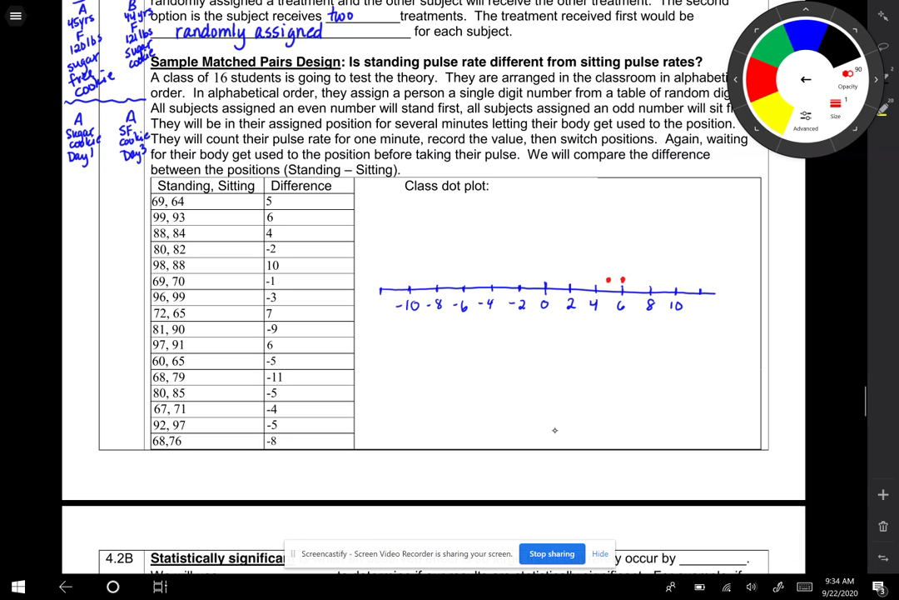
pyautogui.moveTo(499, 330)
pyautogui.mouseDown()
pyautogui.moveTo(501, 345)
pyautogui.moveTo(559, 343)
pyautogui.mouseUp()
pyautogui.moveTo(563, 341); pyautogui.dragTo(602, 346)
pyautogui.moveTo(603, 332); pyautogui.dragTo(625, 342)
pyautogui.moveTo(629, 335); pyautogui.dragTo(643, 343)
pyautogui.moveTo(643, 331); pyautogui.dragTo(665, 342)
pyautogui.moveTo(661, 336); pyautogui.dragTo(675, 342)
pyautogui.moveTo(677, 334); pyautogui.dragTo(676, 342)
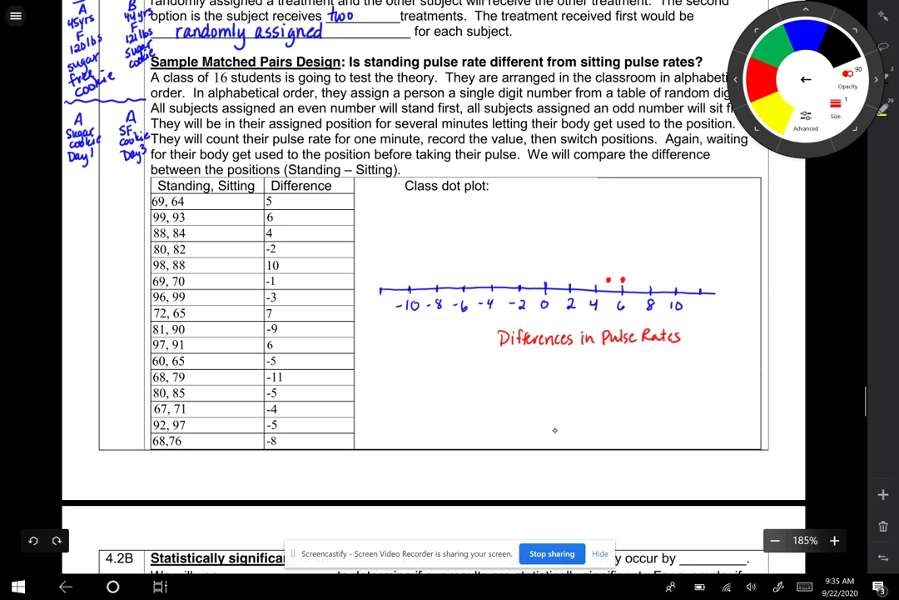
# - Add '(Standing - Sitting)' beneath the red axis label
pyautogui.moveTo(530, 346)
pyautogui.mouseDown()
pyautogui.moveTo(526, 361)
pyautogui.moveTo(535, 358)
pyautogui.mouseUp()
pyautogui.moveTo(545, 348)
pyautogui.mouseDown()
pyautogui.moveTo(544, 361)
pyautogui.moveTo(541, 351)
pyautogui.mouseUp()
pyautogui.moveTo(549, 355); pyautogui.dragTo(571, 360)
pyautogui.moveTo(574, 355)
pyautogui.mouseDown()
pyautogui.moveTo(593, 360)
pyautogui.moveTo(593, 374)
pyautogui.moveTo(621, 362)
pyautogui.mouseUp()
pyautogui.moveTo(626, 344)
pyautogui.mouseDown()
pyautogui.moveTo(627, 362)
pyautogui.moveTo(631, 352)
pyautogui.moveTo(636, 363)
pyautogui.mouseUp()
pyautogui.moveTo(631, 353); pyautogui.dragTo(640, 353)
pyautogui.moveTo(643, 356); pyautogui.dragTo(666, 373)
pyautogui.moveTo(673, 348); pyautogui.dragTo(676, 370)
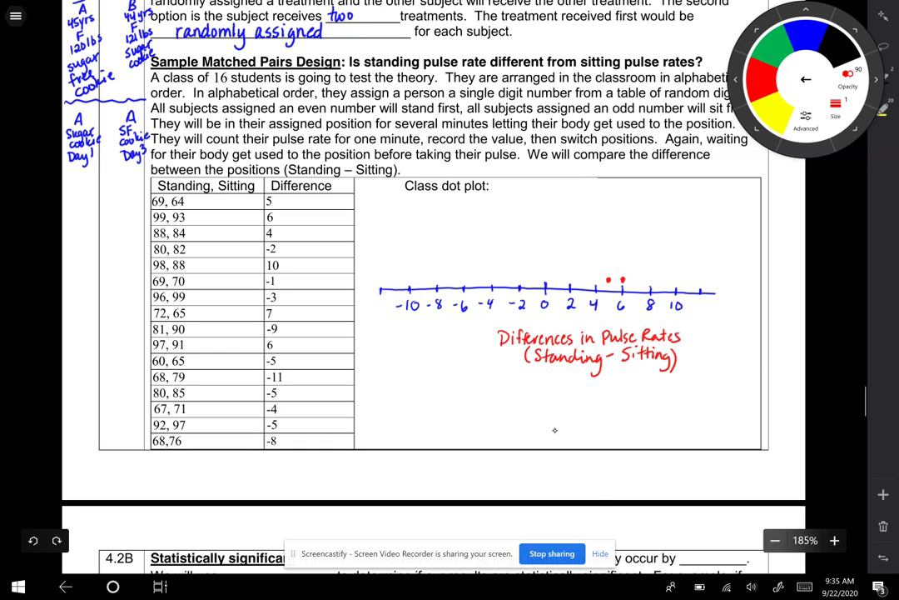
# - Plot red dots above 4, -1, -3, -5 and -11, stacking a second dot at -5
pyautogui.click(596, 280)
pyautogui.click(534, 281)
pyautogui.click(505, 280)
pyautogui.click(476, 281)
pyautogui.click(396, 282)
pyautogui.click(477, 261)
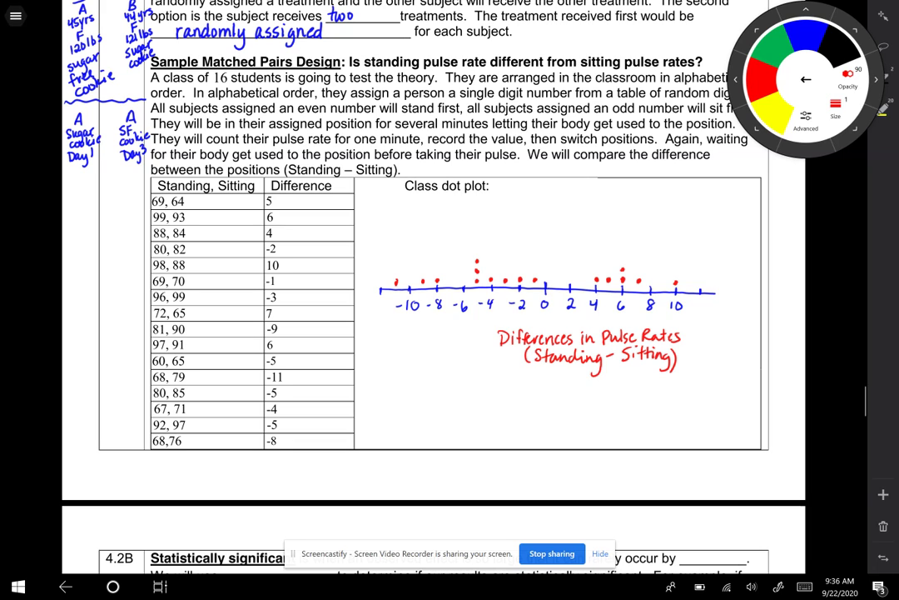
# - Write 'List 1' and '1Var Stats' in red beside the Difference column
pyautogui.moveTo(336, 183); pyautogui.dragTo(350, 191)
pyautogui.moveTo(347, 182); pyautogui.dragTo(362, 191)
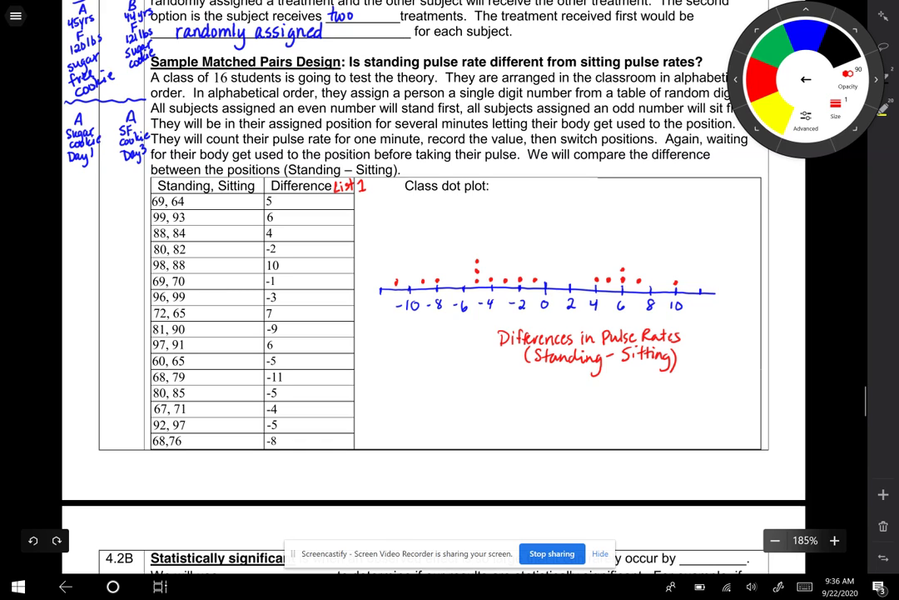
pyautogui.moveTo(341, 197)
pyautogui.mouseDown()
pyautogui.moveTo(342, 207)
pyautogui.moveTo(355, 197)
pyautogui.moveTo(355, 207)
pyautogui.mouseUp()
pyautogui.moveTo(360, 200)
pyautogui.mouseDown()
pyautogui.moveTo(357, 213)
pyautogui.moveTo(381, 207)
pyautogui.mouseUp()
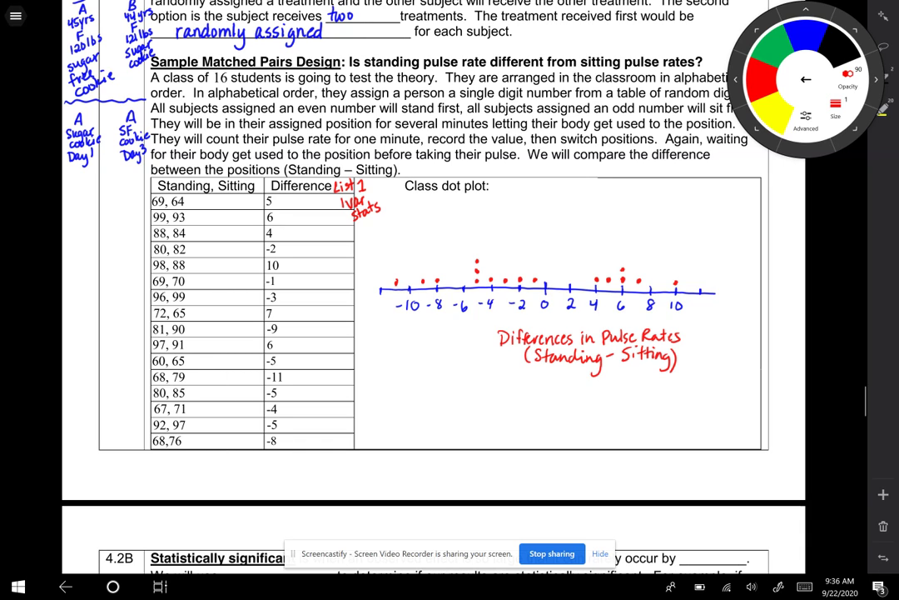
# - Write the mean x̄ = -0.9375 in red above the dot plot
pyautogui.scroll(-1, 449, 250)
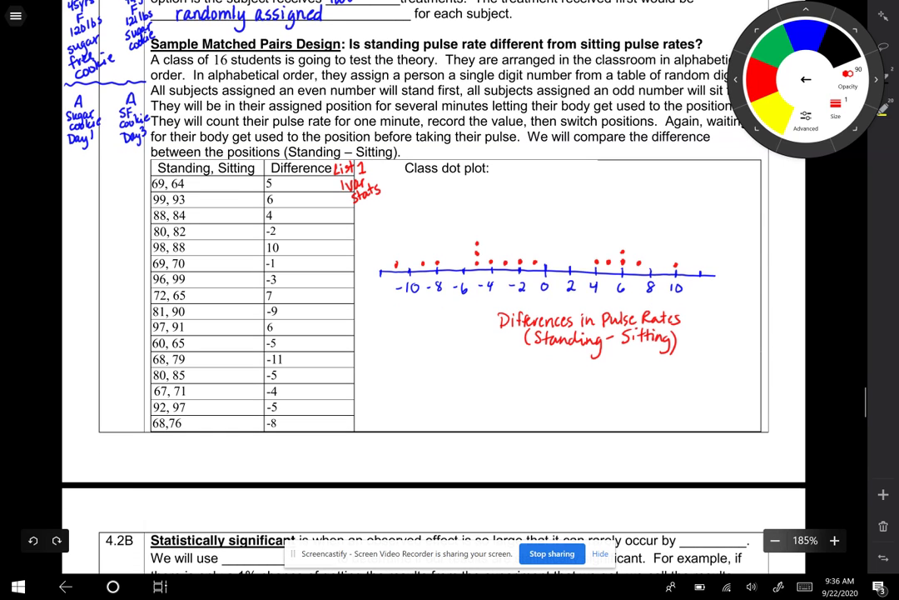
pyautogui.moveTo(580, 167); pyautogui.dragTo(589, 179)
pyautogui.moveTo(589, 167)
pyautogui.mouseDown()
pyautogui.moveTo(636, 166)
pyautogui.moveTo(643, 178)
pyautogui.moveTo(655, 165)
pyautogui.moveTo(654, 180)
pyautogui.moveTo(680, 179)
pyautogui.mouseUp()
pyautogui.click(647, 179)
pyautogui.moveTo(681, 165); pyautogui.dragTo(689, 165)
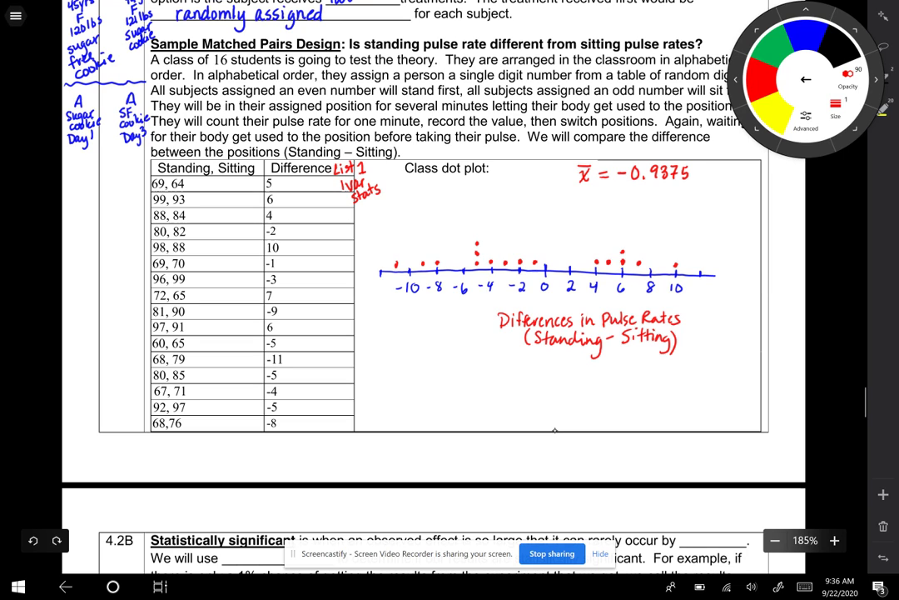
# - Write the standard deviation Sx = 6.42 below the mean
pyautogui.moveTo(587, 187)
pyautogui.mouseDown()
pyautogui.moveTo(579, 201)
pyautogui.moveTo(596, 202)
pyautogui.mouseUp()
pyautogui.moveTo(596, 194)
pyautogui.mouseDown()
pyautogui.moveTo(589, 202)
pyautogui.moveTo(609, 192)
pyautogui.moveTo(644, 194)
pyautogui.mouseUp()
pyautogui.click(630, 199)
pyautogui.moveTo(640, 189)
pyautogui.mouseDown()
pyautogui.moveTo(639, 200)
pyautogui.moveTo(657, 198)
pyautogui.mouseUp()
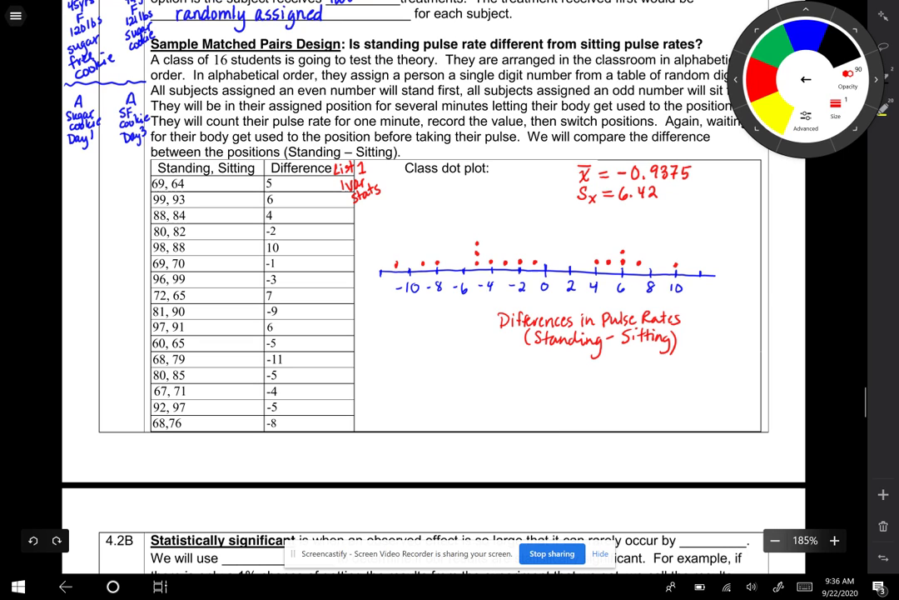
pyautogui.click(770, 58)
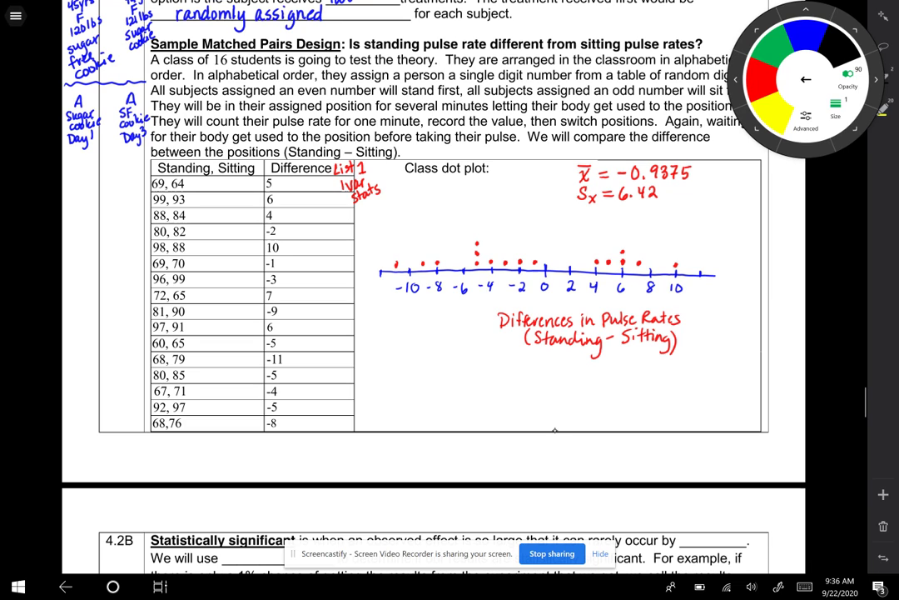
# - Draw green dashed vertical lines at the mean and at one and two standard deviations below it
pyautogui.moveTo(535, 220); pyautogui.dragTo(536, 236)
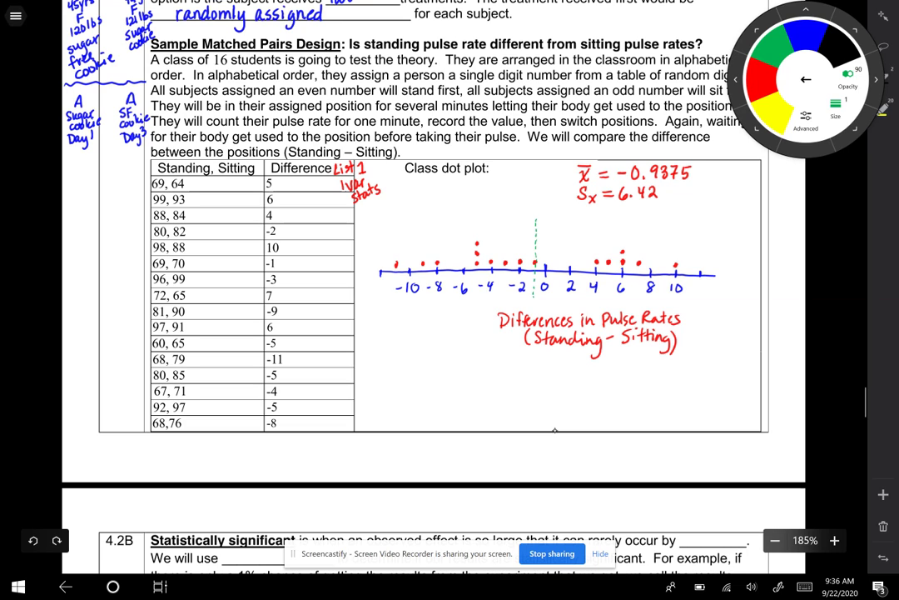
pyautogui.moveTo(535, 302); pyautogui.dragTo(539, 298)
pyautogui.moveTo(455, 227); pyautogui.dragTo(454, 270)
pyautogui.moveTo(383, 287); pyautogui.dragTo(383, 300)
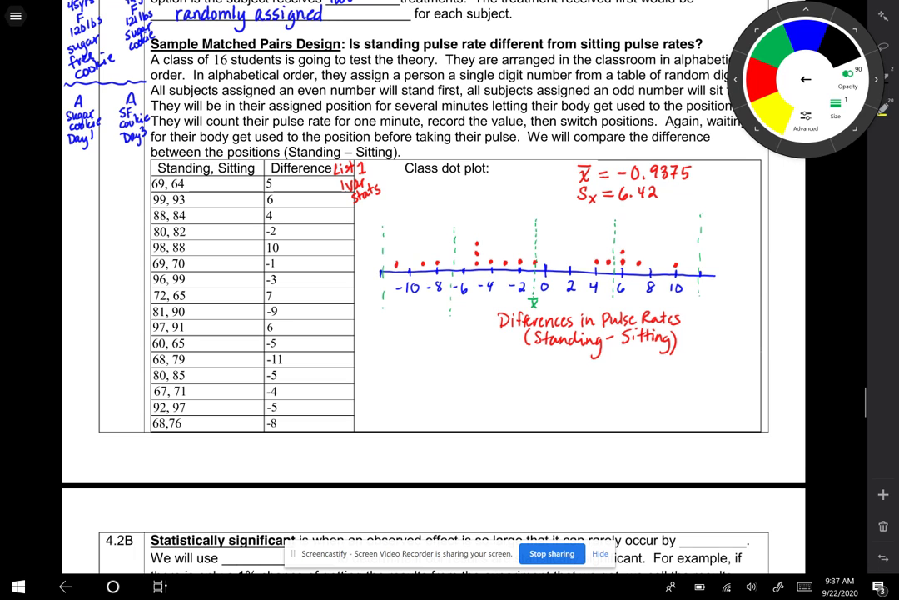
# - In section 4.2B, write 'chance' in the first blank and 'probability' in the second in green
pyautogui.scroll(-5, 433, 292)
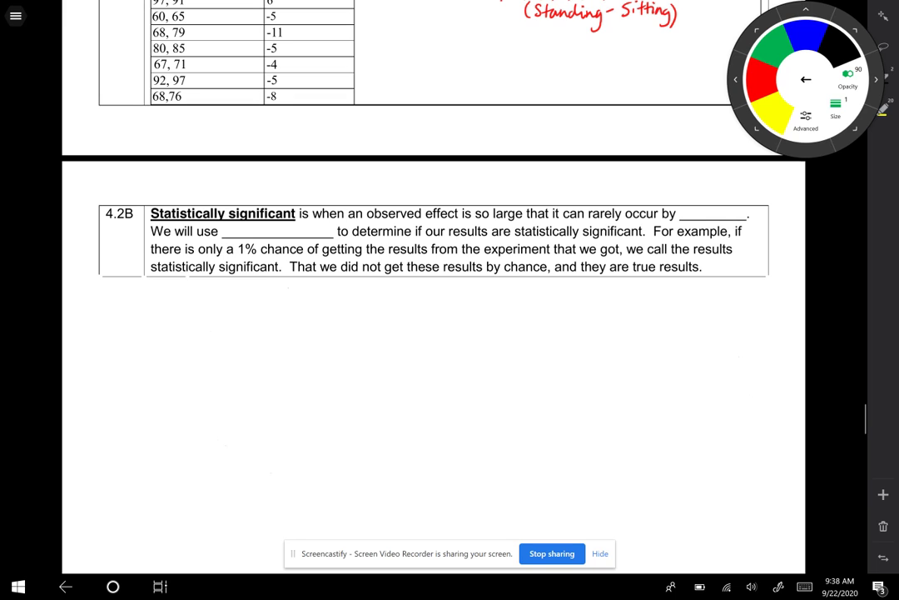
pyautogui.moveTo(689, 209); pyautogui.dragTo(690, 218)
pyautogui.moveTo(693, 207); pyautogui.dragTo(693, 219)
pyautogui.moveTo(701, 213); pyautogui.dragTo(735, 215)
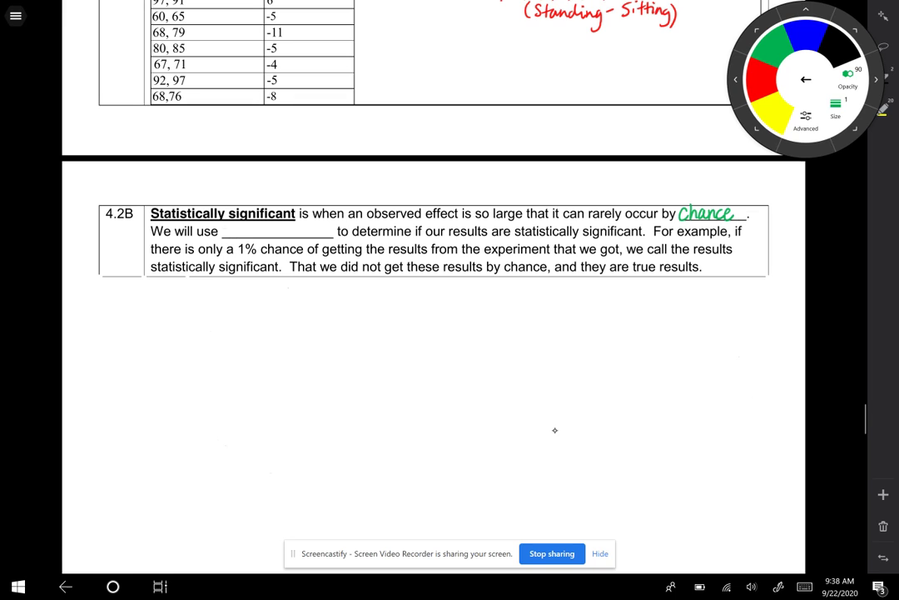
pyautogui.moveTo(225, 227)
pyautogui.mouseDown()
pyautogui.moveTo(250, 237)
pyautogui.moveTo(264, 225)
pyautogui.moveTo(268, 236)
pyautogui.moveTo(309, 247)
pyautogui.mouseUp()
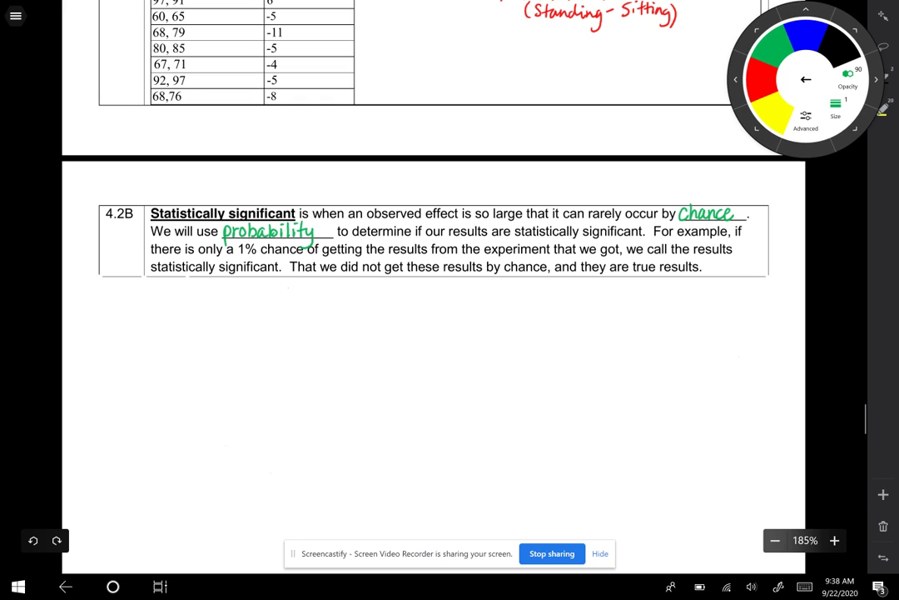